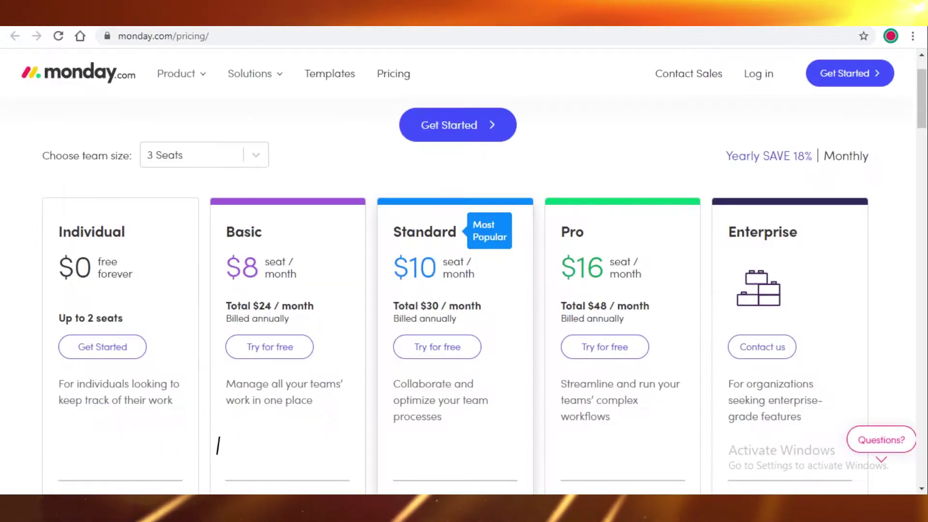
# Step: Compare the prices and included features of the Individual, Basic, Standard and Pro plans for 3 seats
pyautogui.scroll(-1, 535, 286)
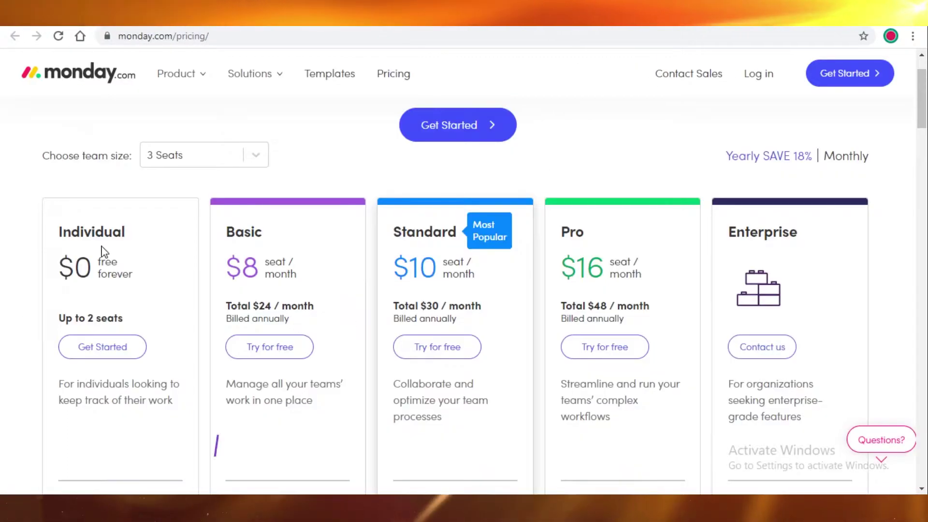
pyautogui.scroll(-7, 104, 251)
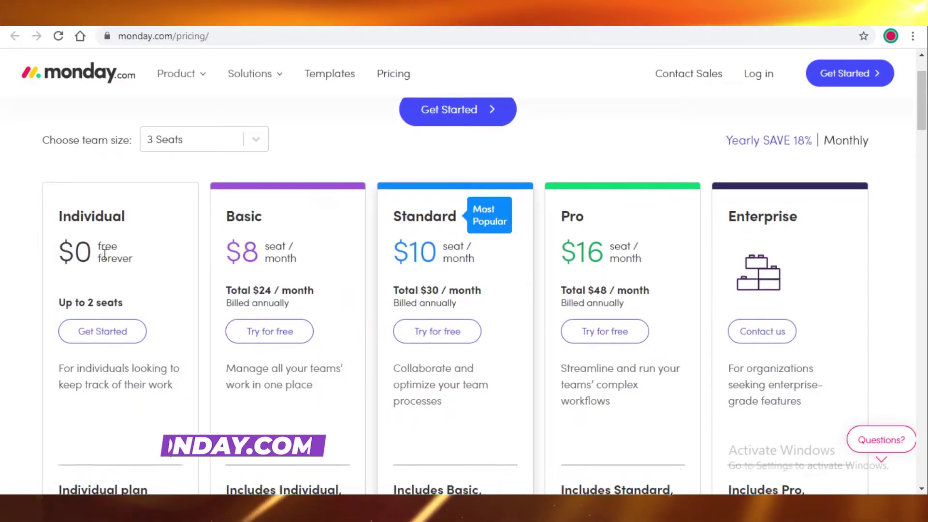
pyautogui.scroll(3, 118, 269)
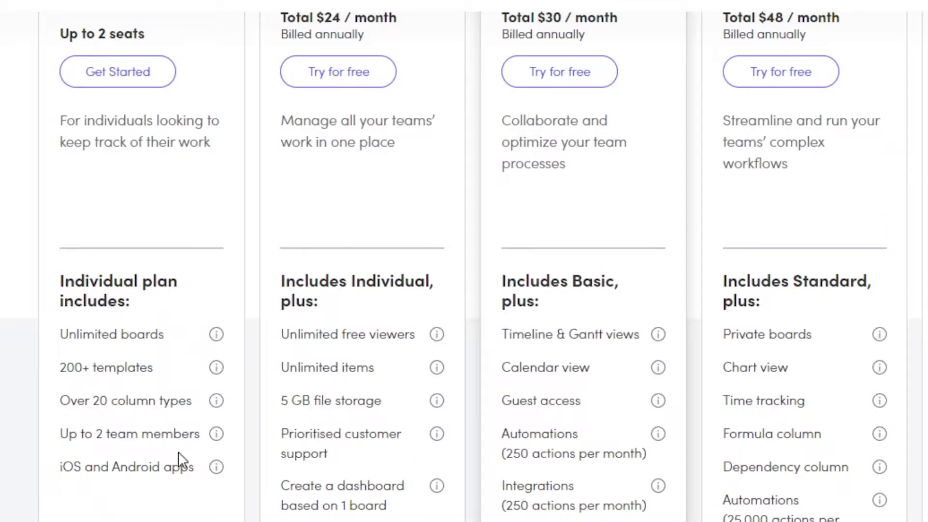
pyautogui.scroll(5, 159, 457)
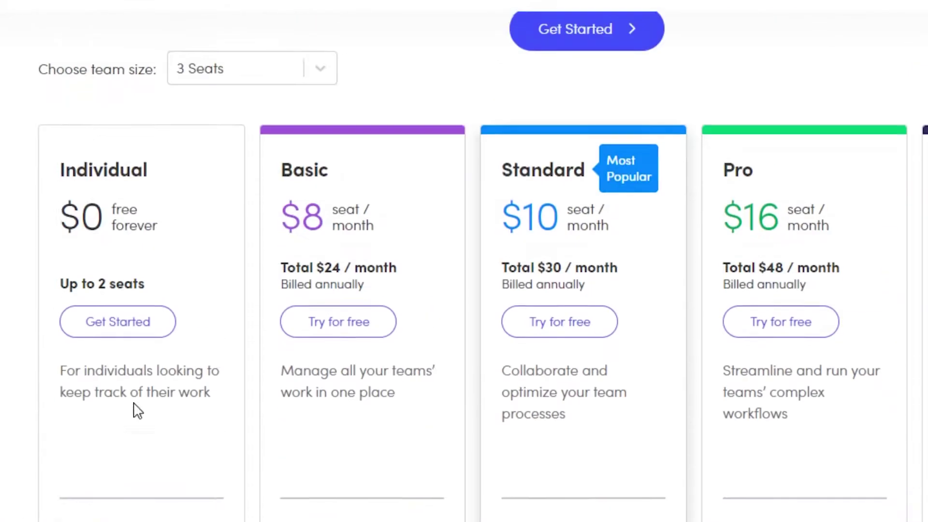
pyautogui.scroll(-7, 362, 196)
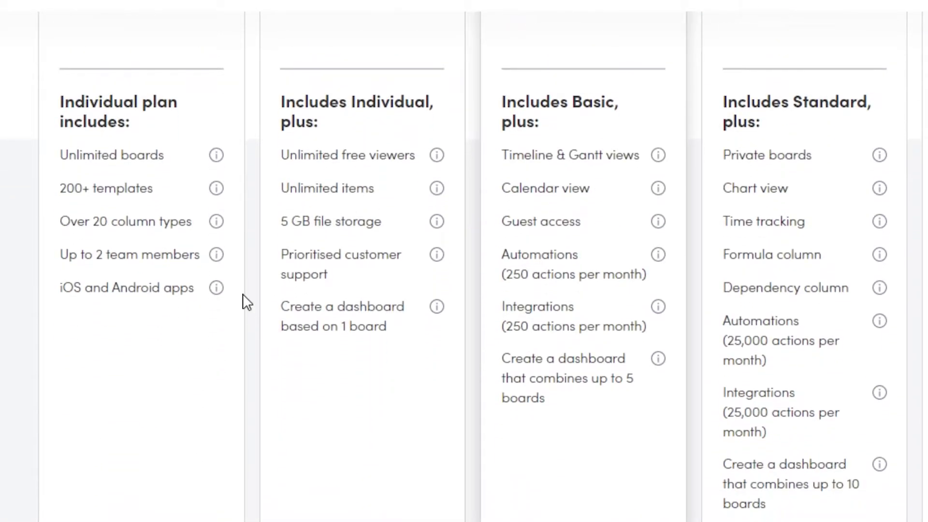
pyautogui.scroll(4, 242, 295)
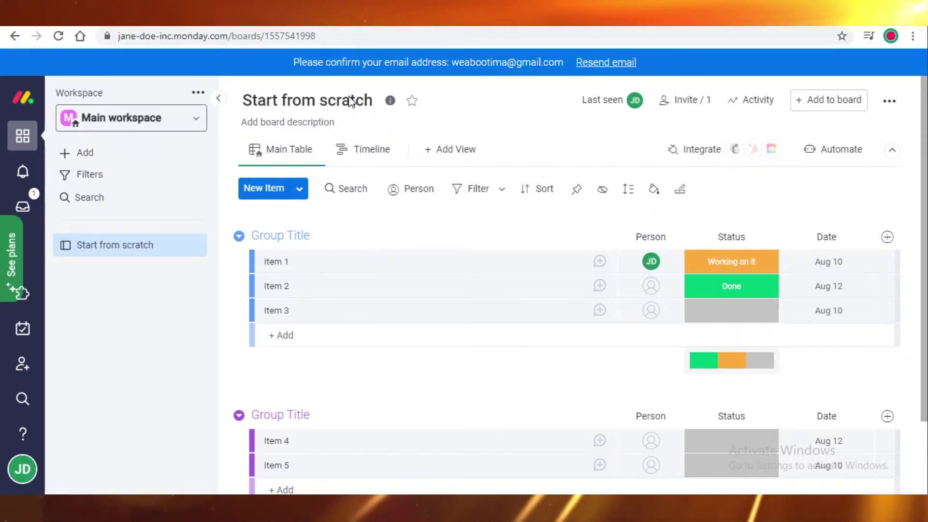
# Step: Examine the views, item groups and columns of the Start from scratch board in the main workspace
pyautogui.scroll(-1, 314, 160)
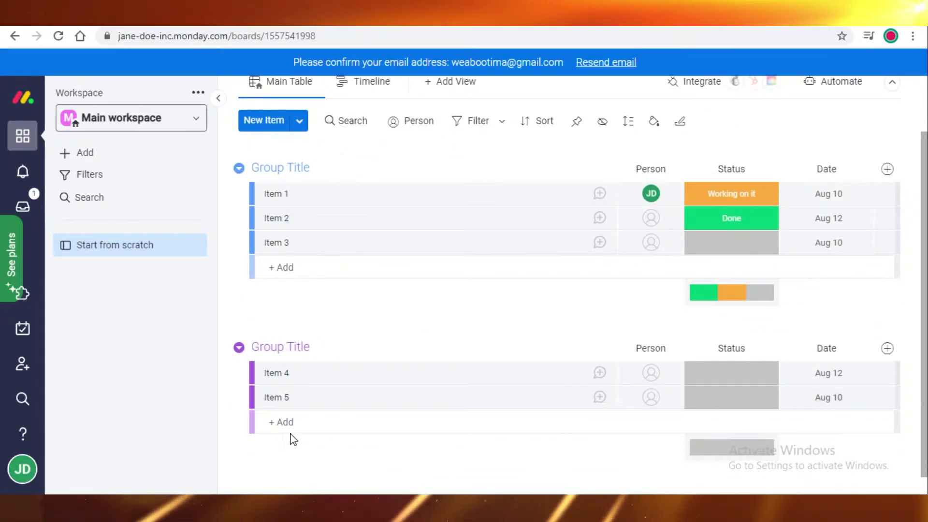
pyautogui.scroll(1, 285, 314)
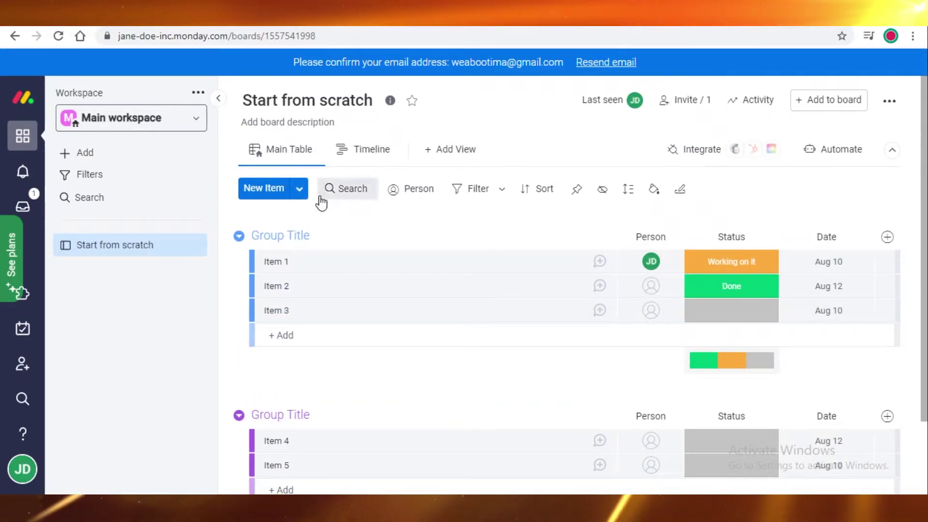
pyautogui.scroll(-1, 285, 385)
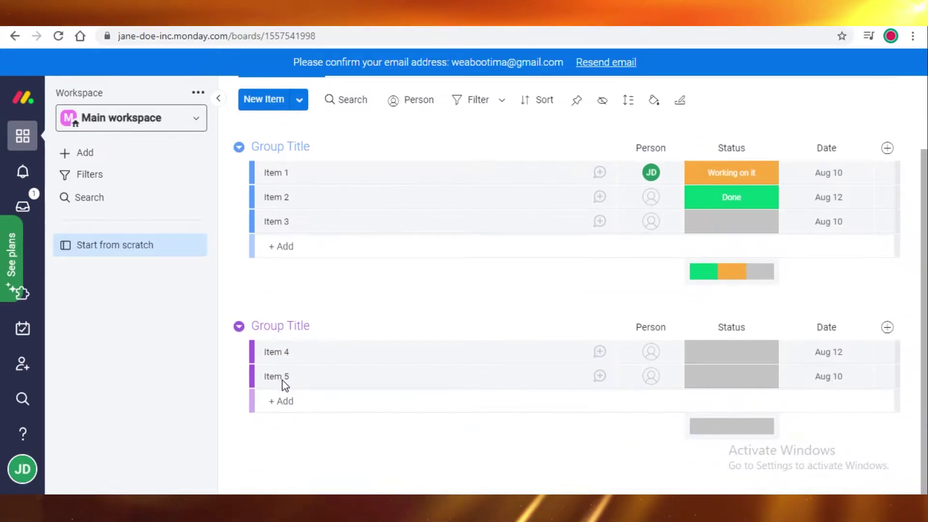
pyautogui.scroll(1, 317, 342)
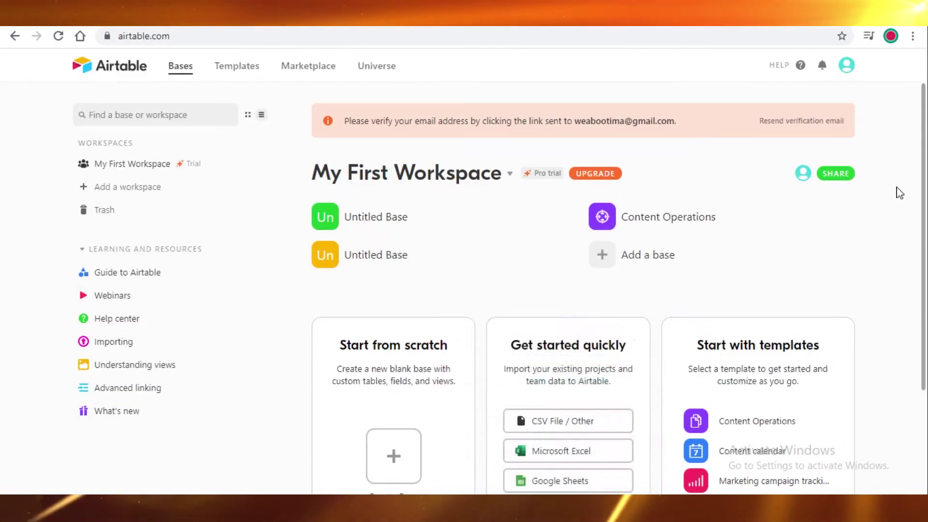
# Step: Switch to Airtable, look over My First Workspace and open the Content Operations base
pyautogui.scroll(-3, 897, 193)
pyautogui.scroll(3, 889, 198)
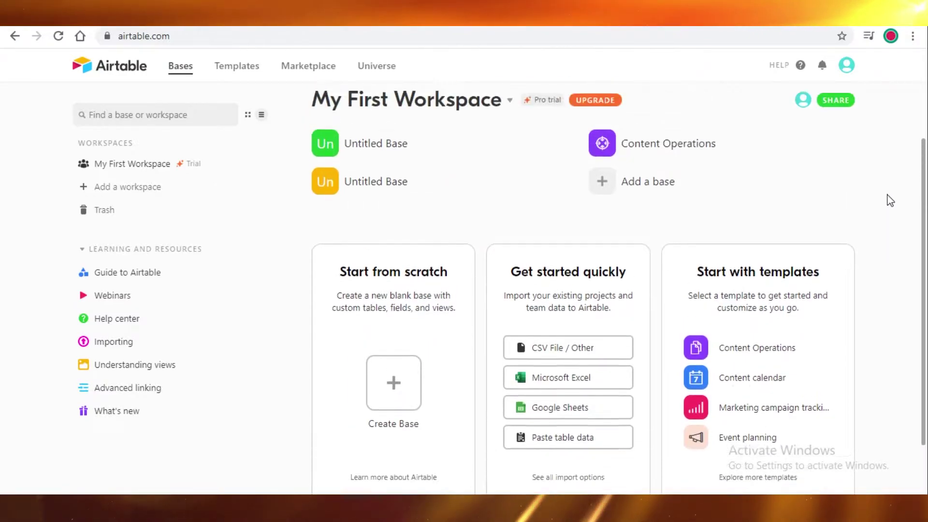
pyautogui.moveTo(853, 216)
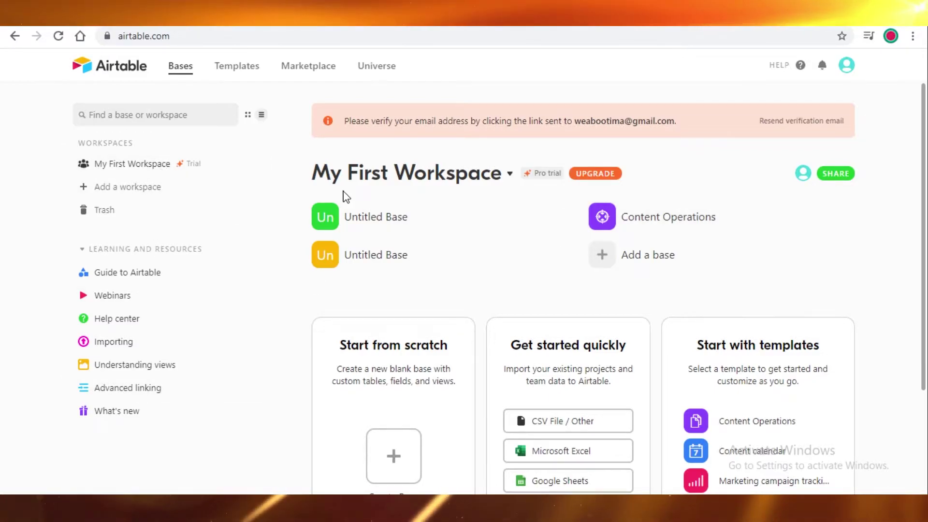
pyautogui.moveTo(410, 233)
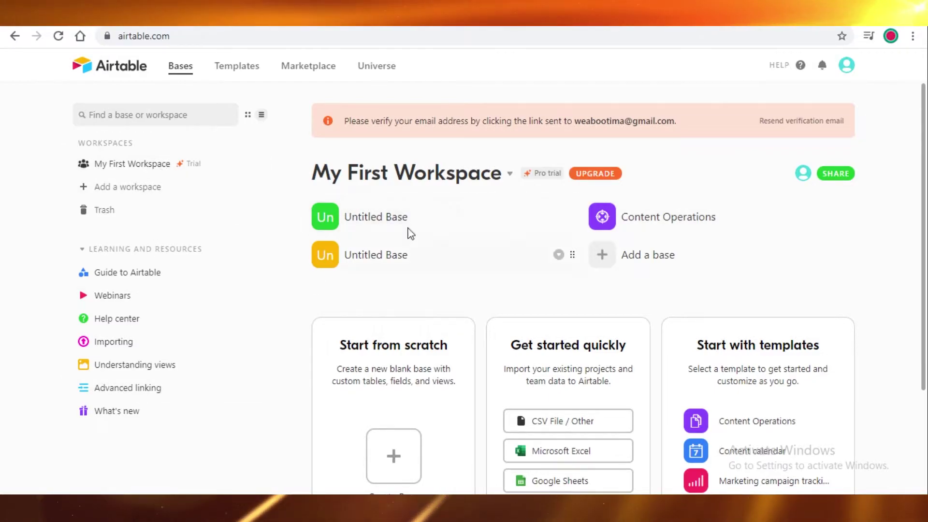
pyautogui.click(644, 222)
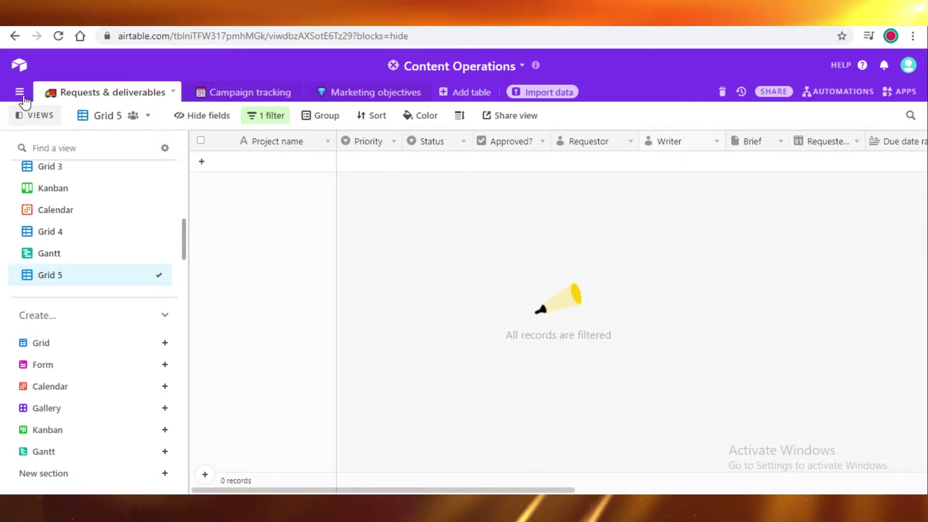
# Step: Browse the Campaign tracking, Requests & deliverables and Marketing objectives tables, then return to the workspace home
pyautogui.click(19, 91)
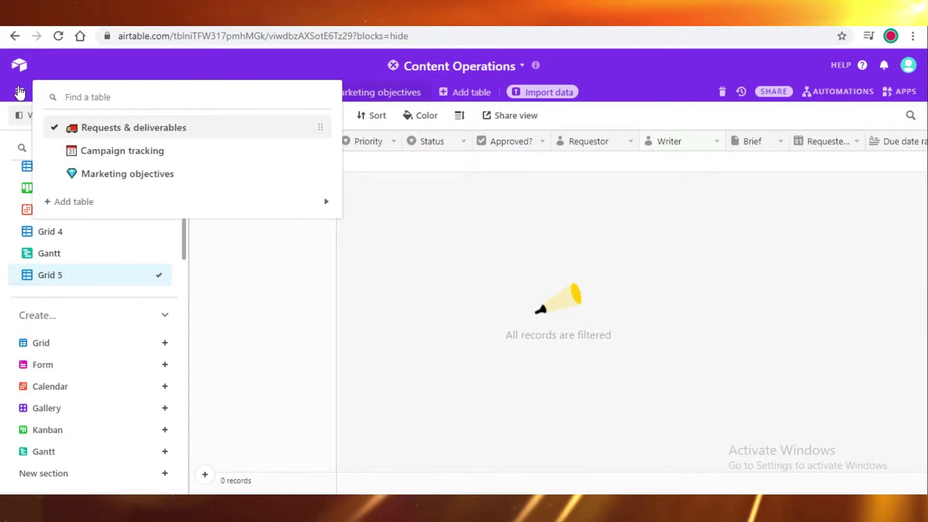
pyautogui.click(114, 151)
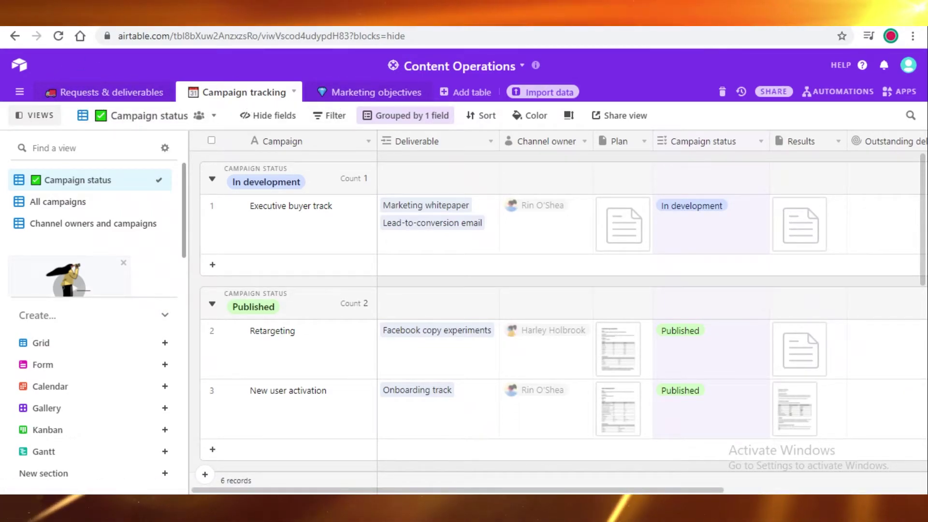
pyautogui.click(59, 97)
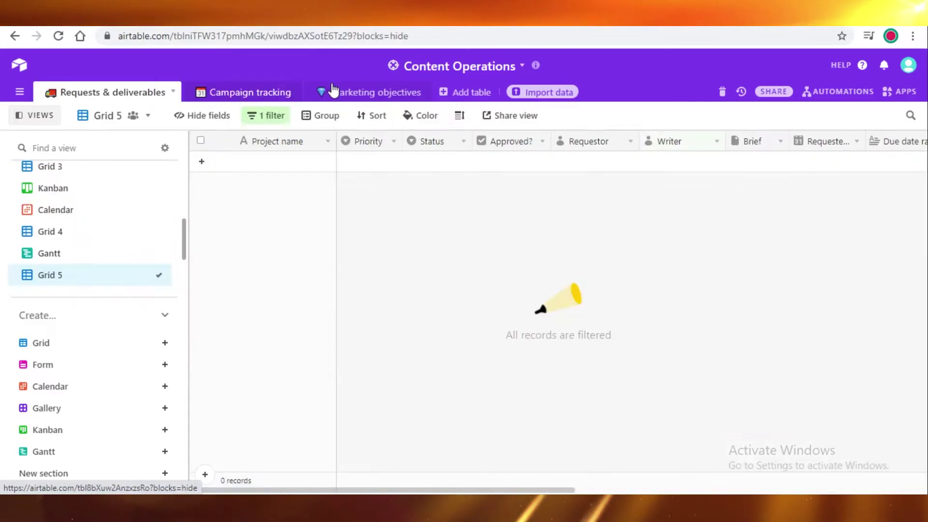
pyautogui.click(362, 88)
pyautogui.click(19, 91)
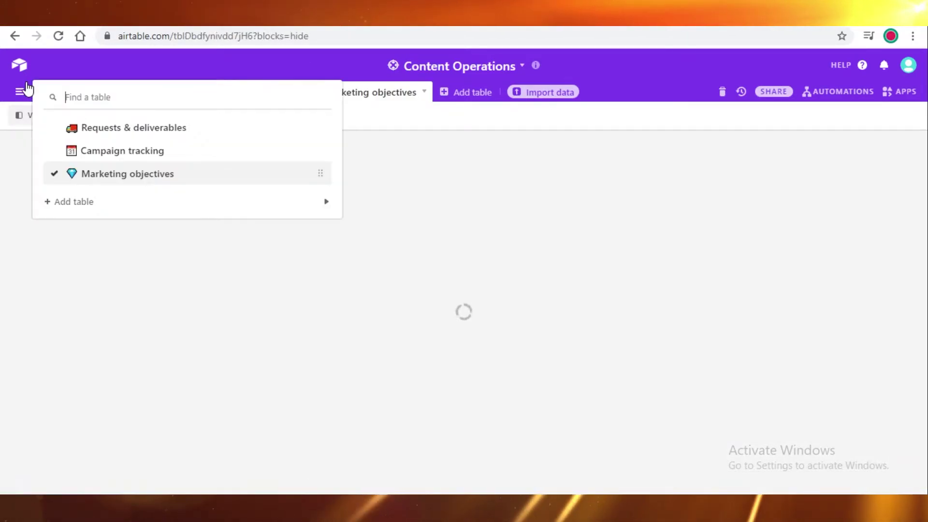
pyautogui.click(4, 71)
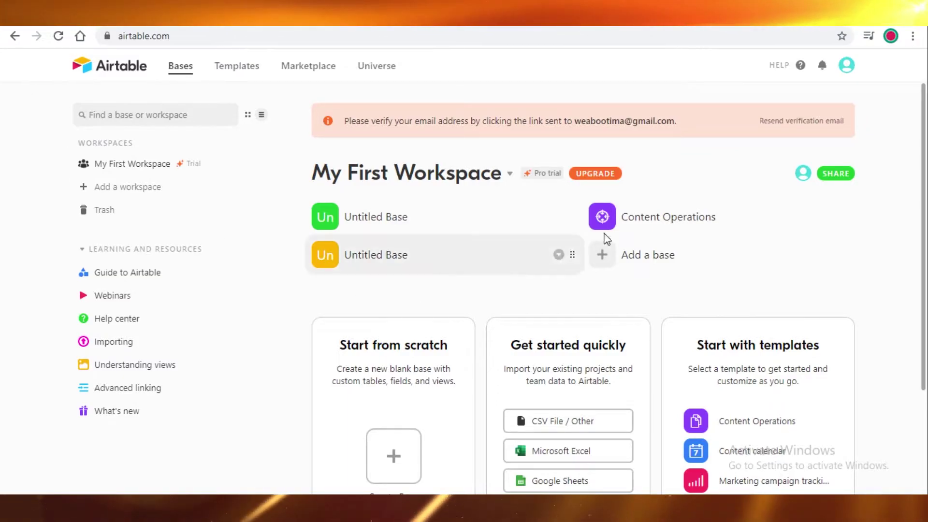
pyautogui.scroll(-2, 503, 244)
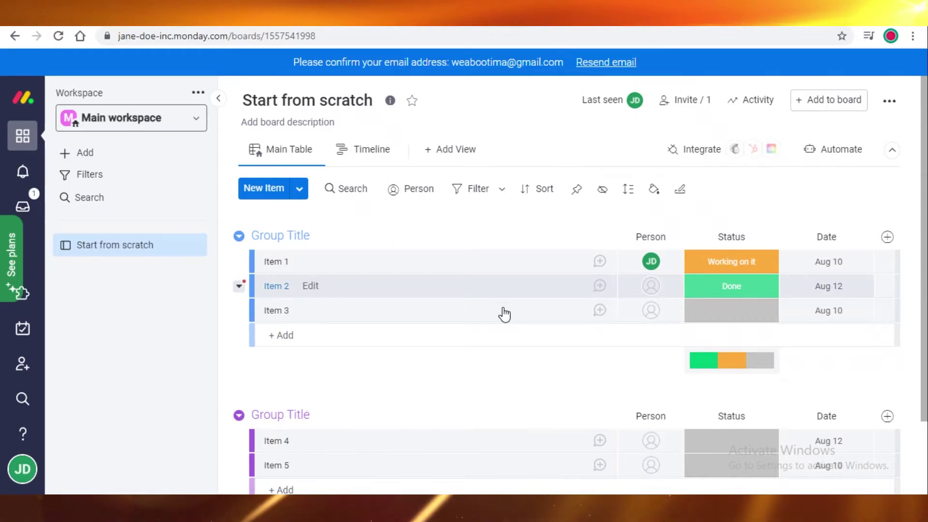
# Step: On the monday.com Start from scratch board, examine the basic and featured automation templates, then close the automations centre
pyautogui.click(832, 149)
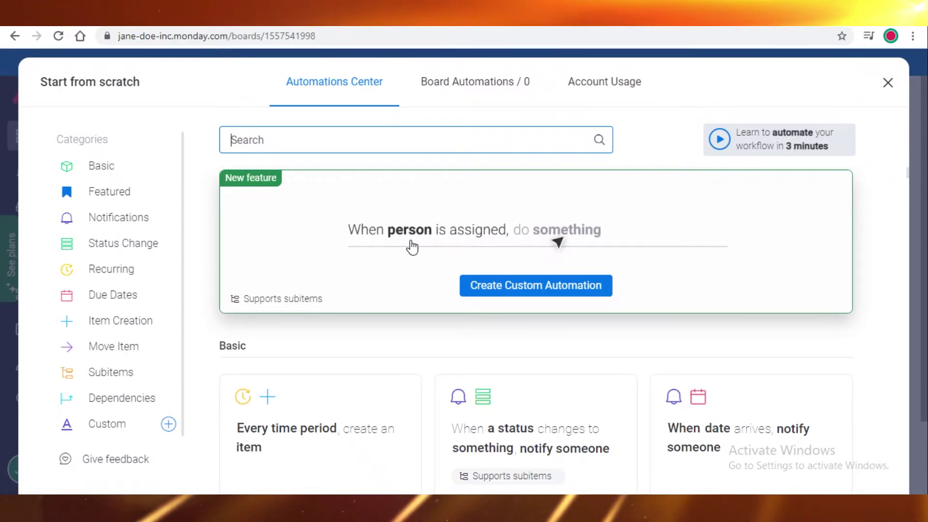
pyautogui.scroll(-4, 515, 317)
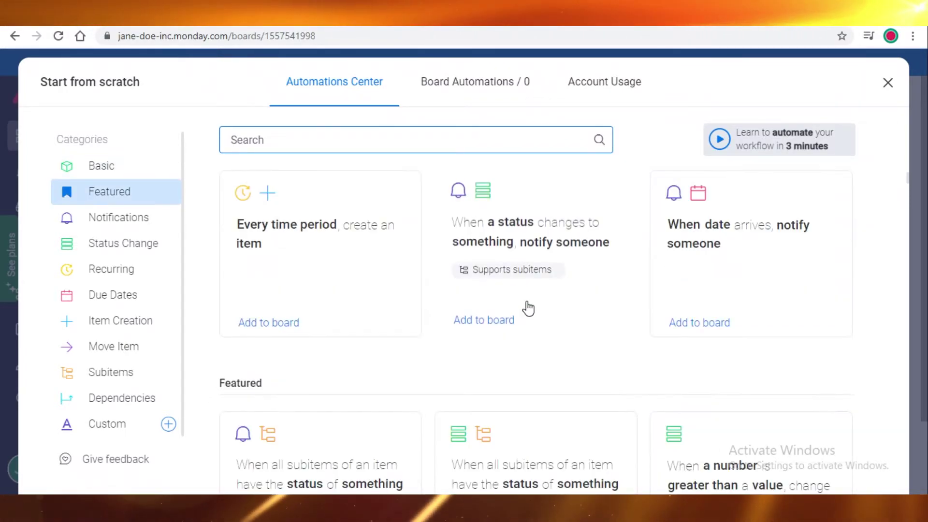
pyautogui.scroll(4, 502, 324)
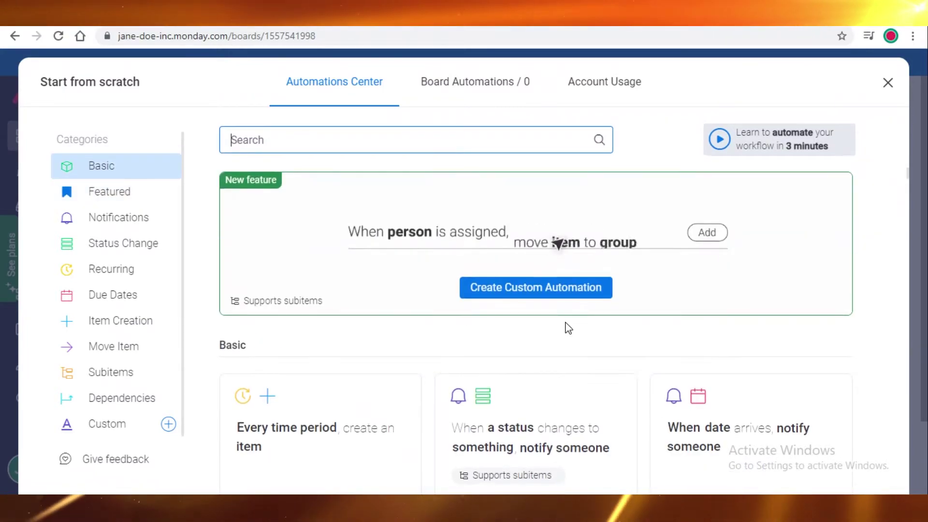
pyautogui.scroll(-4, 568, 328)
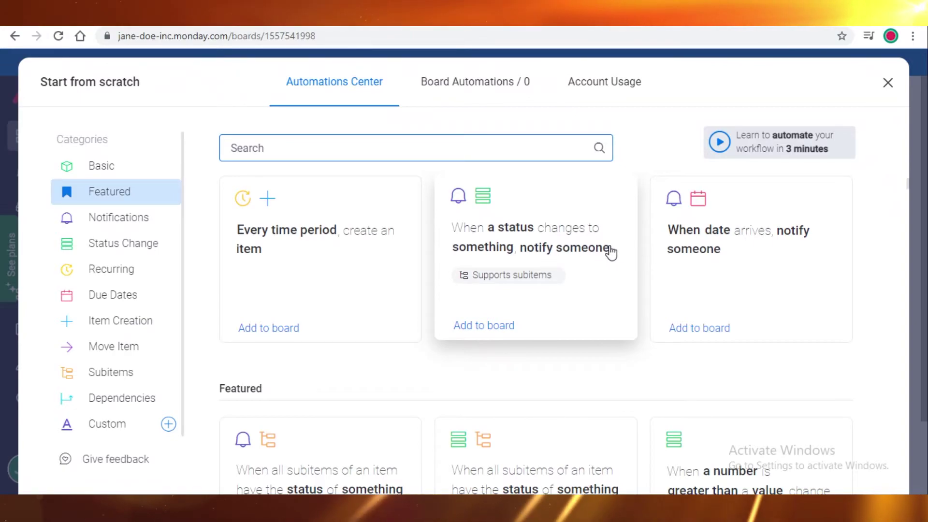
pyautogui.scroll(-2, 607, 245)
pyautogui.scroll(2, 567, 242)
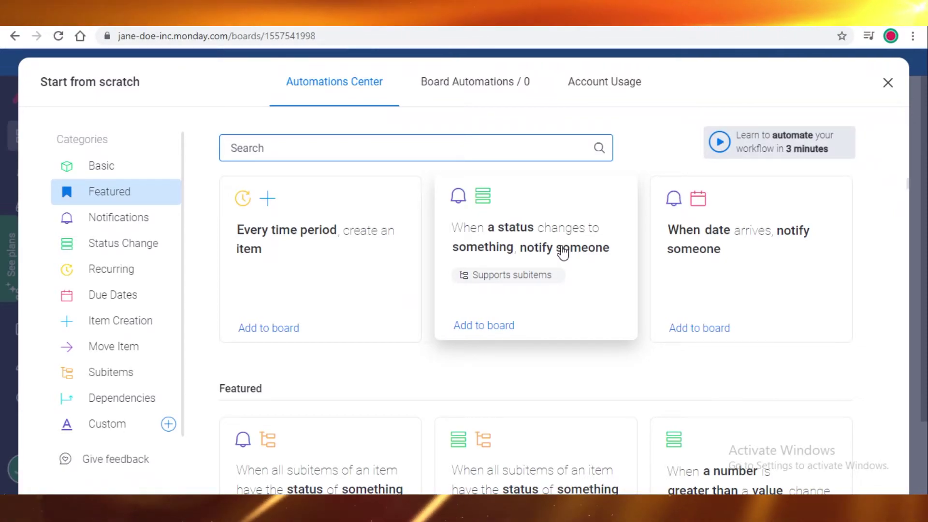
pyautogui.scroll(-1, 667, 283)
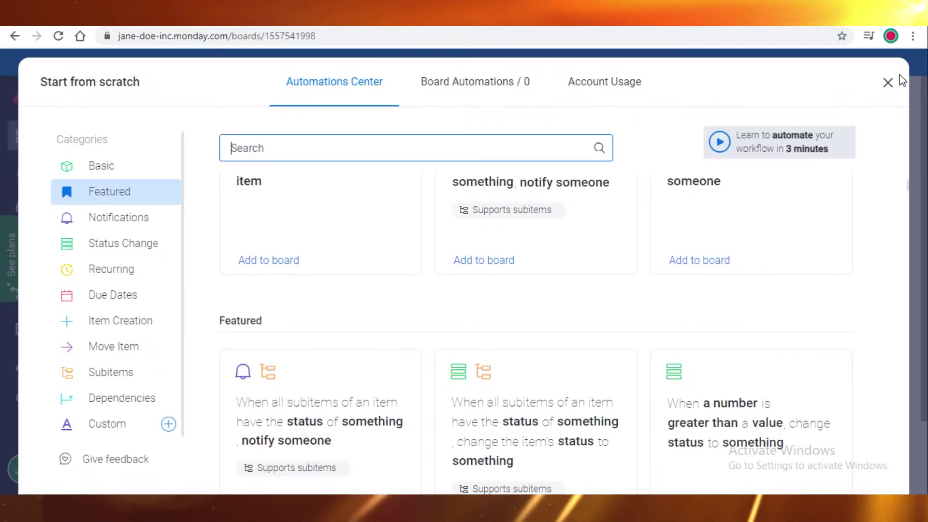
pyautogui.press('Escape')
pyautogui.click(121, 35)
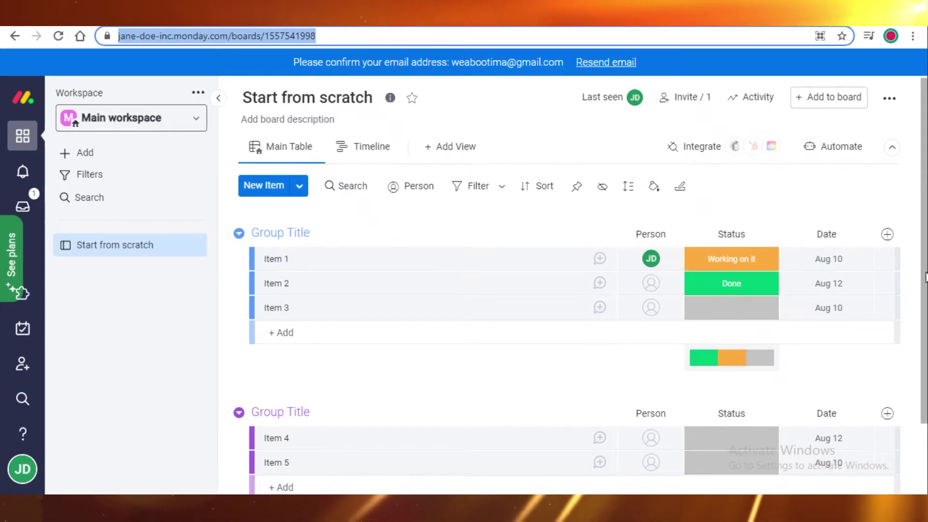
# Step: Look over the board's item groups, then view its automations centre again and close it
pyautogui.scroll(-2, 848, 203)
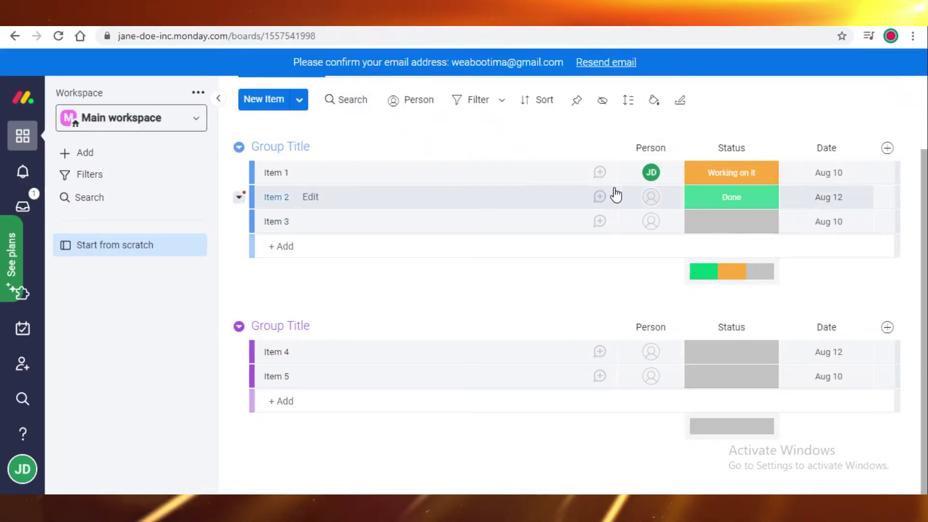
pyautogui.scroll(3, 597, 360)
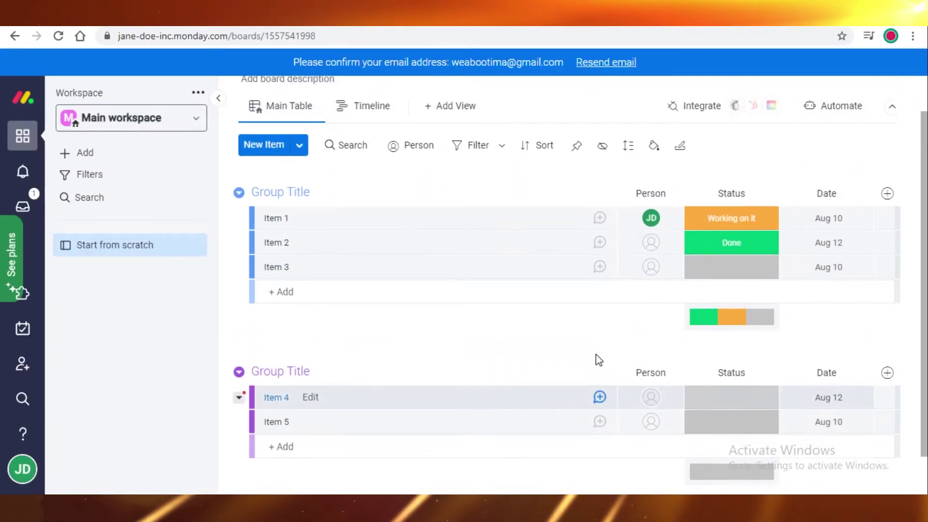
pyautogui.click(857, 153)
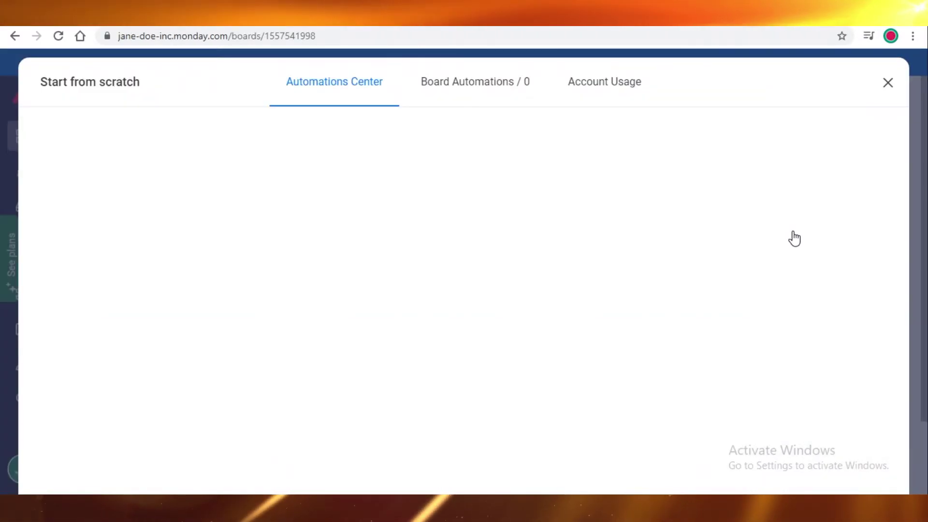
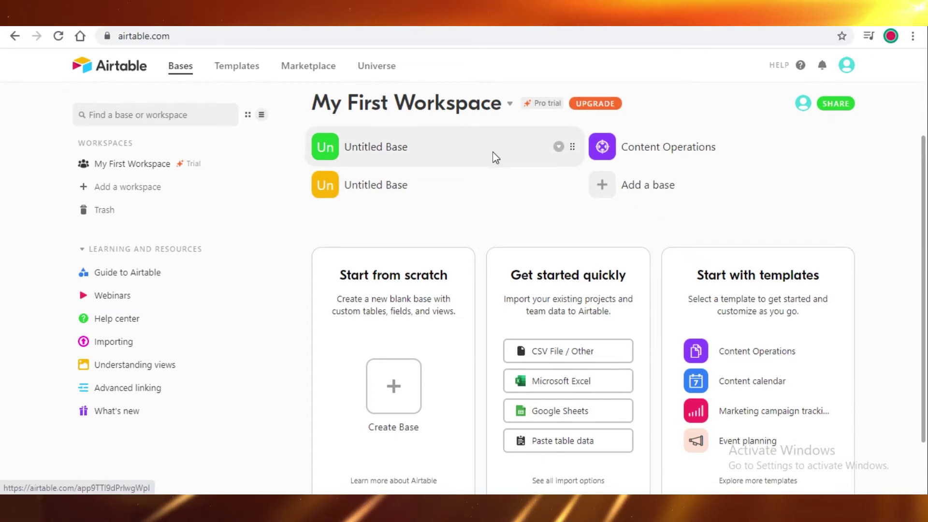
pyautogui.scroll(-2, 507, 174)
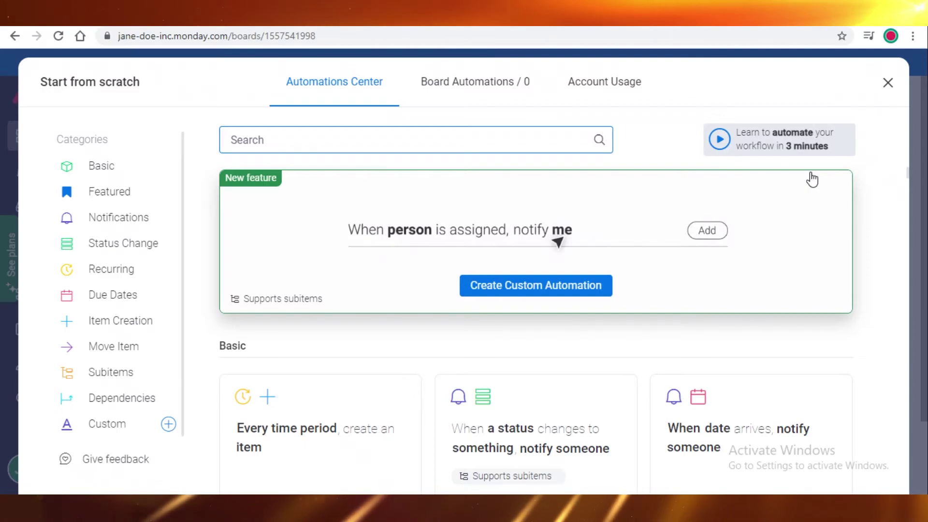
pyautogui.click(889, 84)
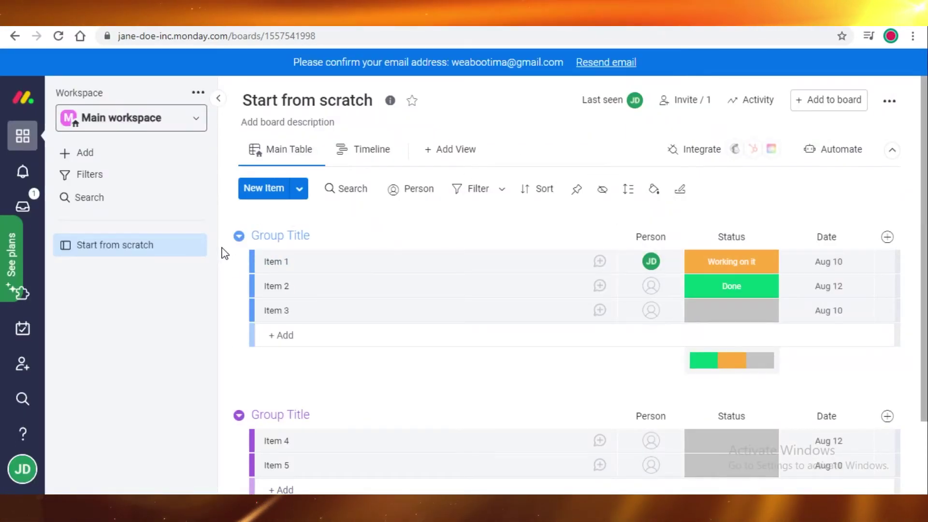
pyautogui.scroll(-2, 356, 145)
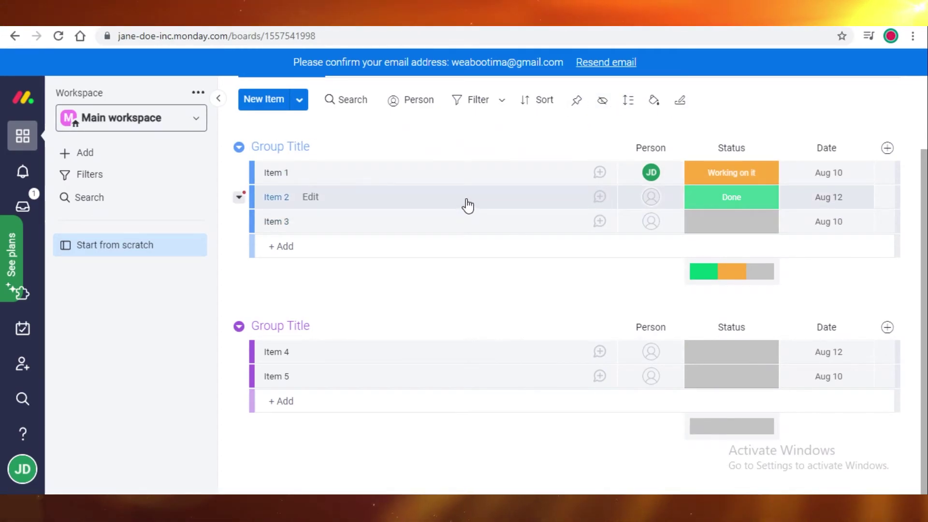
pyautogui.scroll(2, 467, 206)
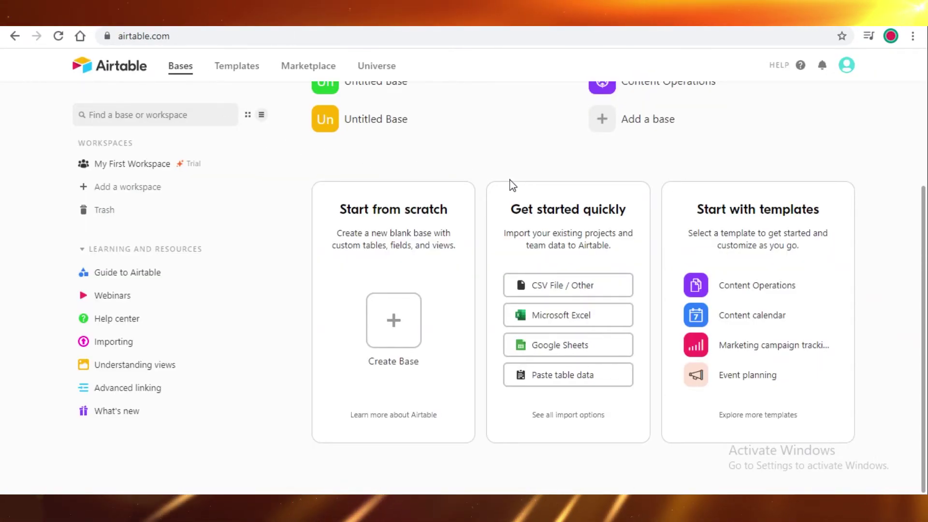
# Step: In Airtable, look over My First Workspace's bases and starting options, then open the Content Operations base
pyautogui.scroll(3, 513, 189)
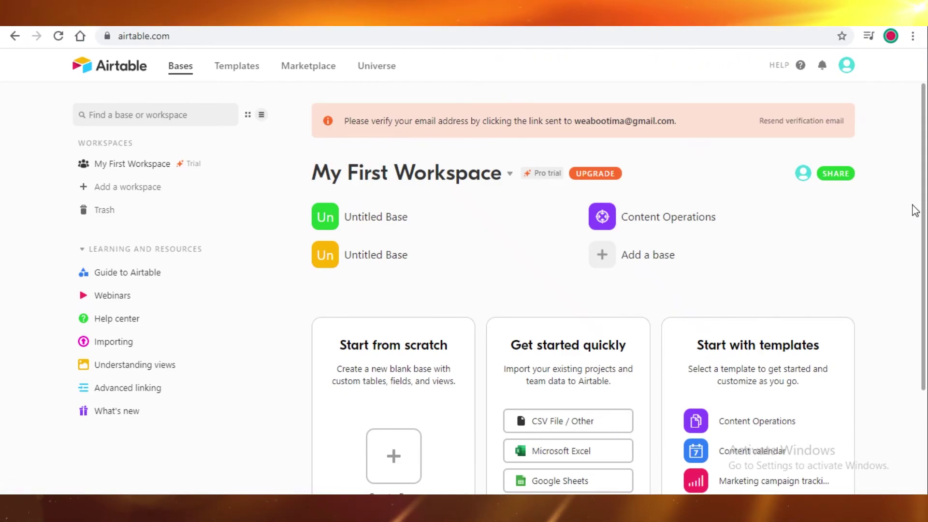
pyautogui.scroll(-1, 914, 211)
pyautogui.scroll(-1, 915, 211)
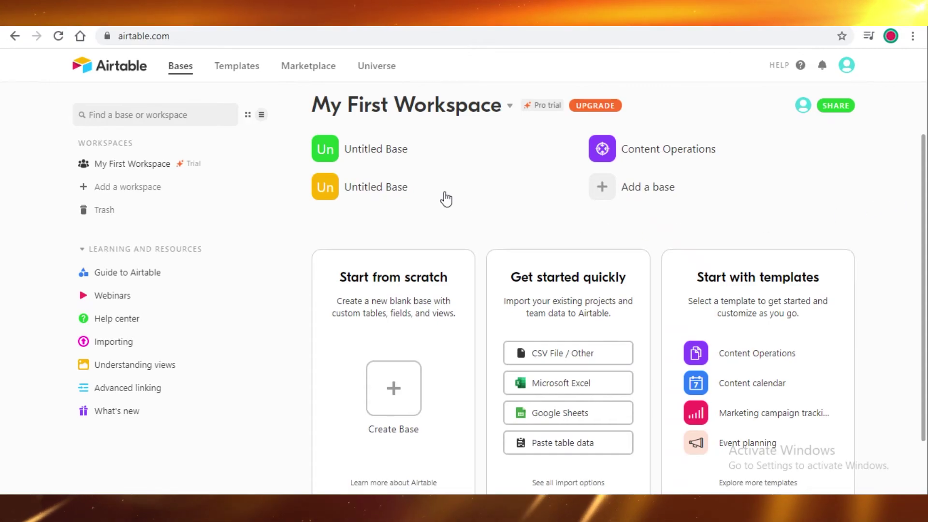
pyautogui.click(628, 147)
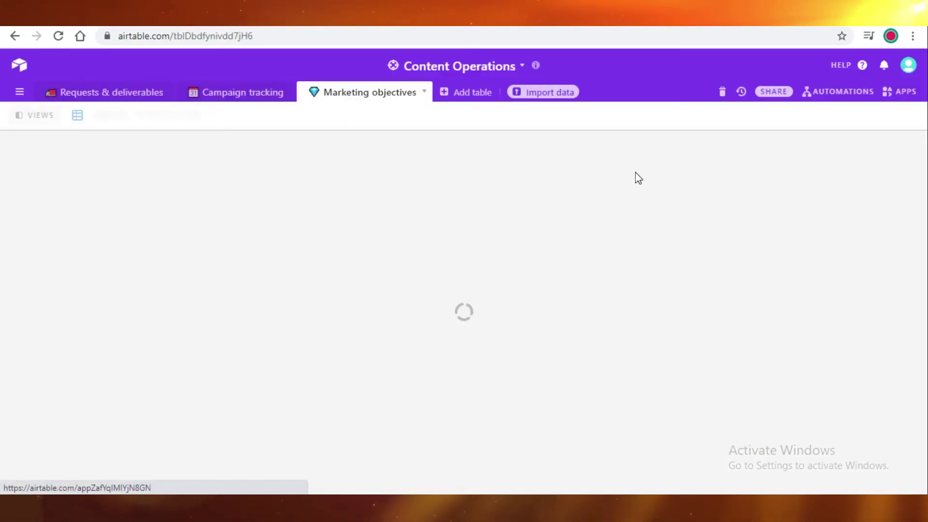
# Step: Open the Requests & deliverables table and look through its saved views
pyautogui.click(140, 91)
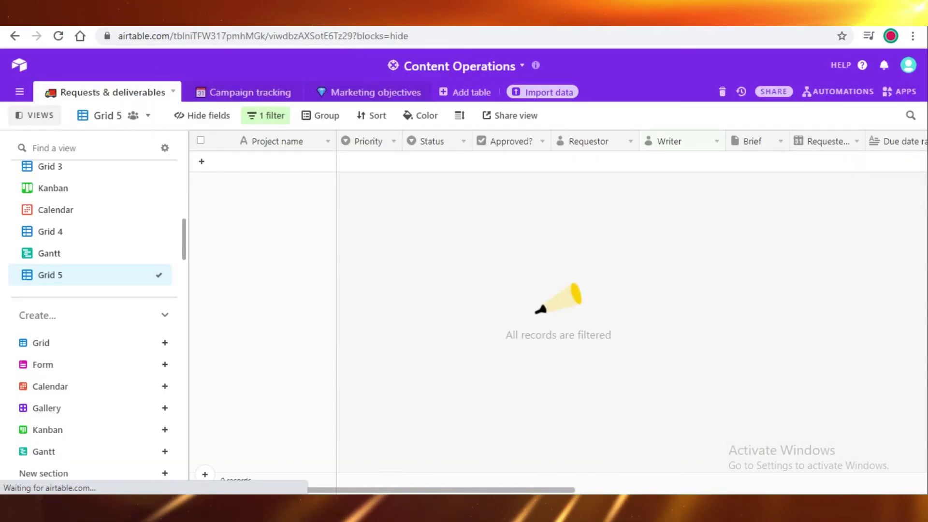
pyautogui.click(140, 191)
pyautogui.scroll(5, 72, 227)
pyautogui.click(73, 239)
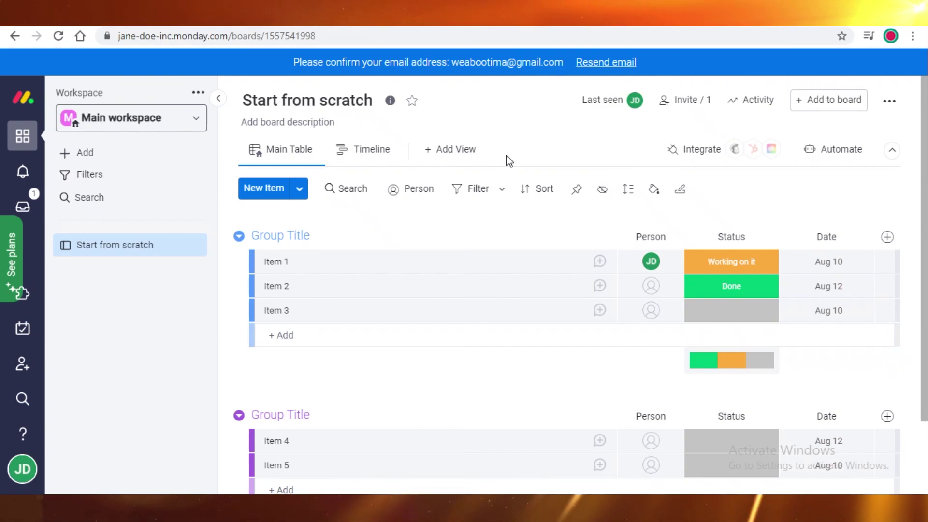
# Step: On the monday.com Start from scratch board, browse the available app integrations, then return from the automations centre to the board
pyautogui.click(693, 148)
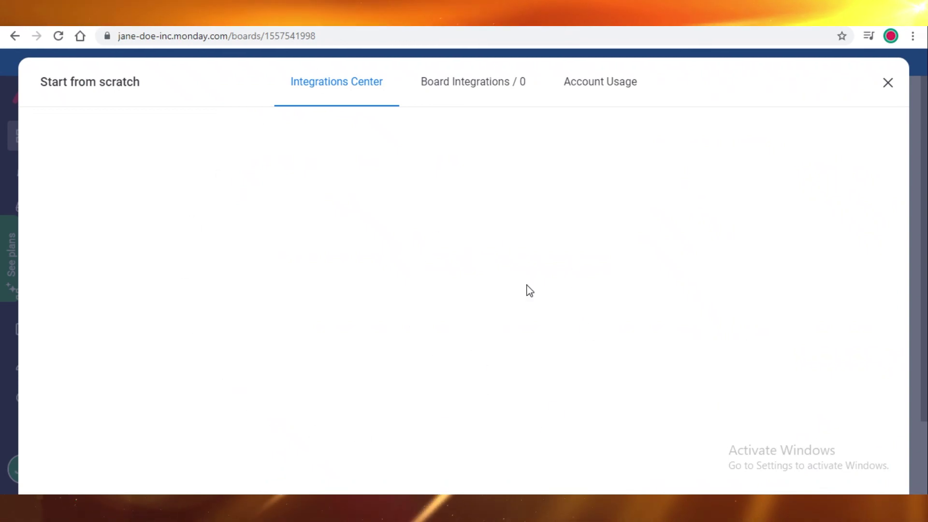
pyautogui.scroll(-5, 543, 271)
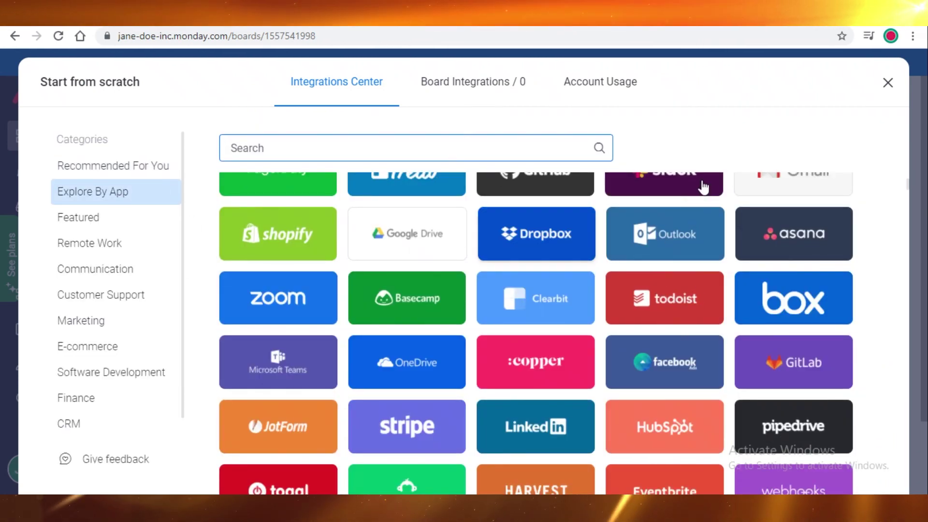
pyautogui.scroll(-10, 683, 214)
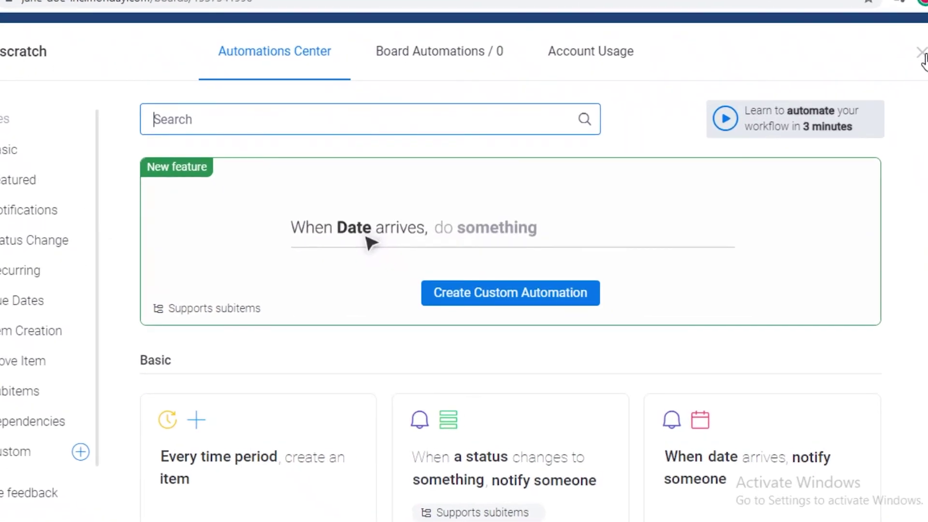
pyautogui.click(921, 54)
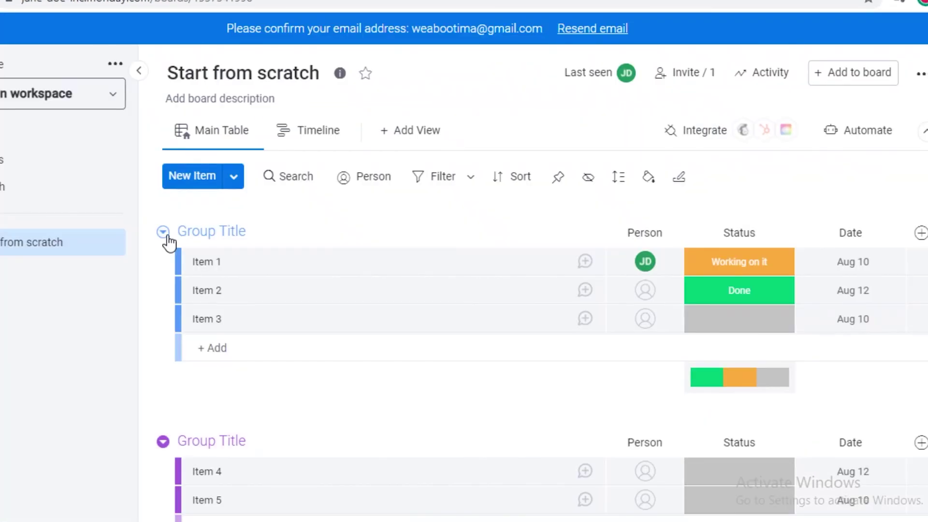